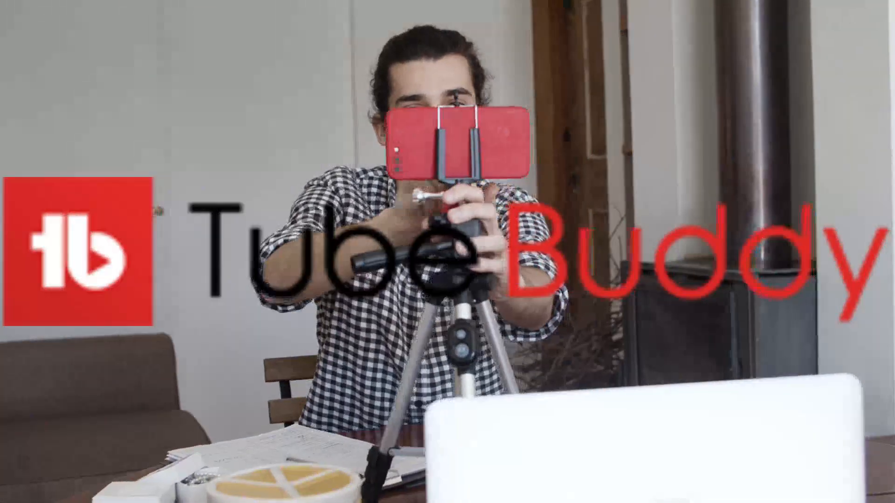
Start an SEO Studio optimization for the target keyword "how to get more views on youtube"
{"action": "type", "text": "h"}
{"action": "type", "text": "ow to get m"}
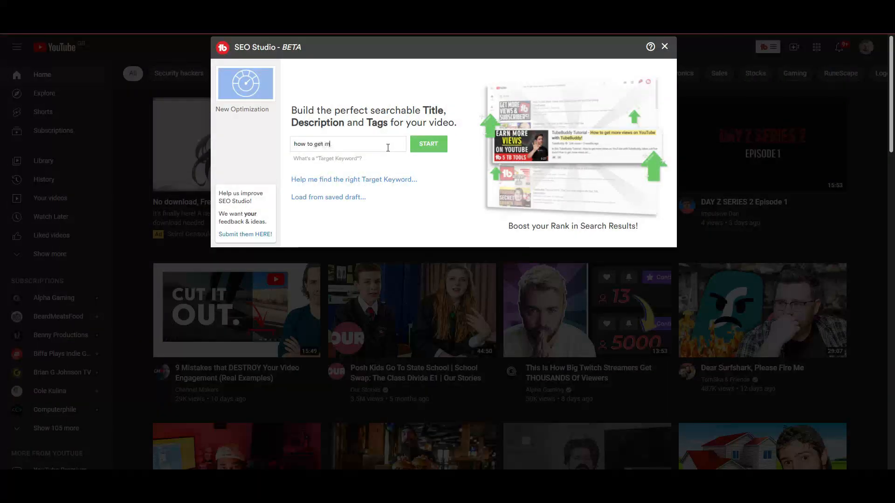
{"action": "type", "text": "ore views on youtube"}
{"action": "key", "text": "Return"}
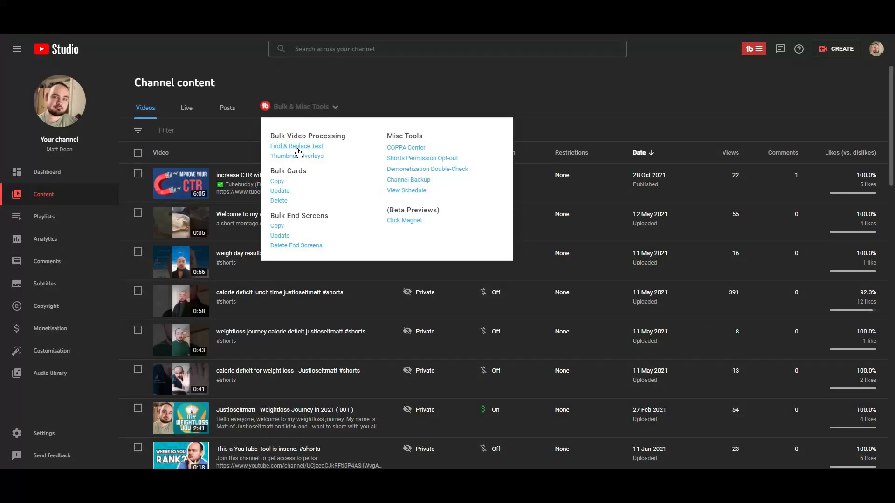
{"action": "left_click", "coordinate": [294, 146]}
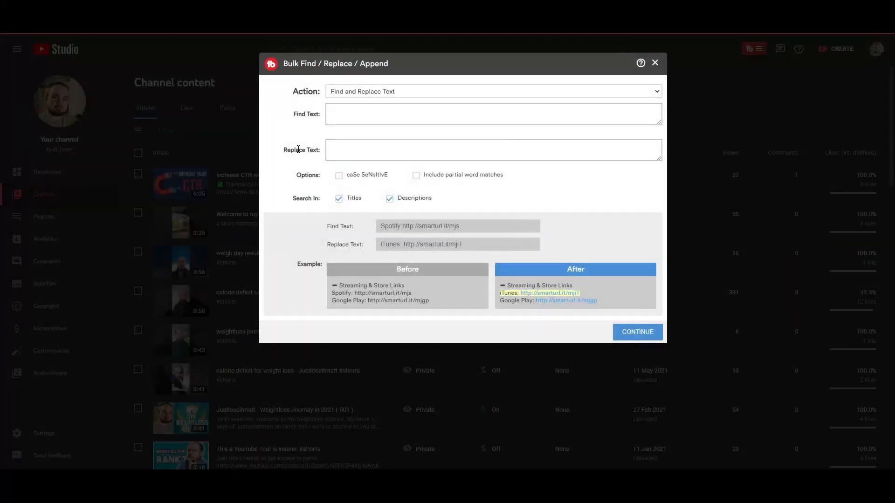
{"action": "left_click", "coordinate": [345, 118]}
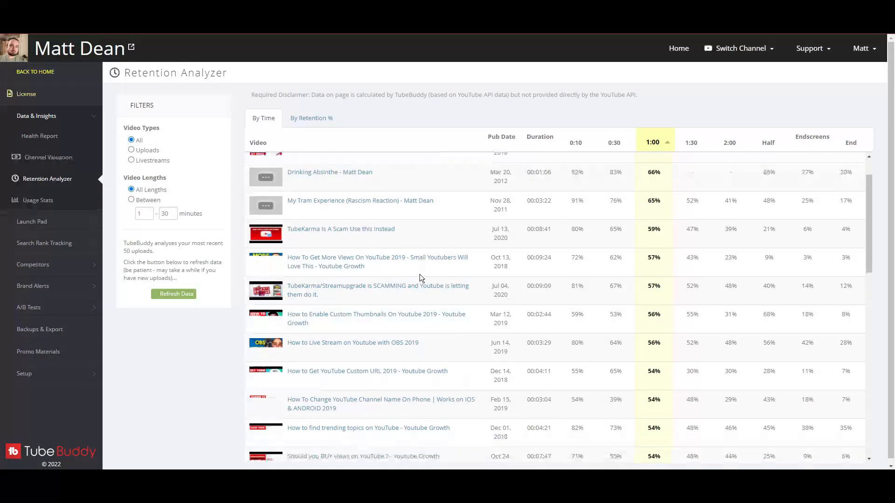
{"action": "scroll", "coordinate": [419, 278], "scroll_direction": "down", "scroll_amount": 2}
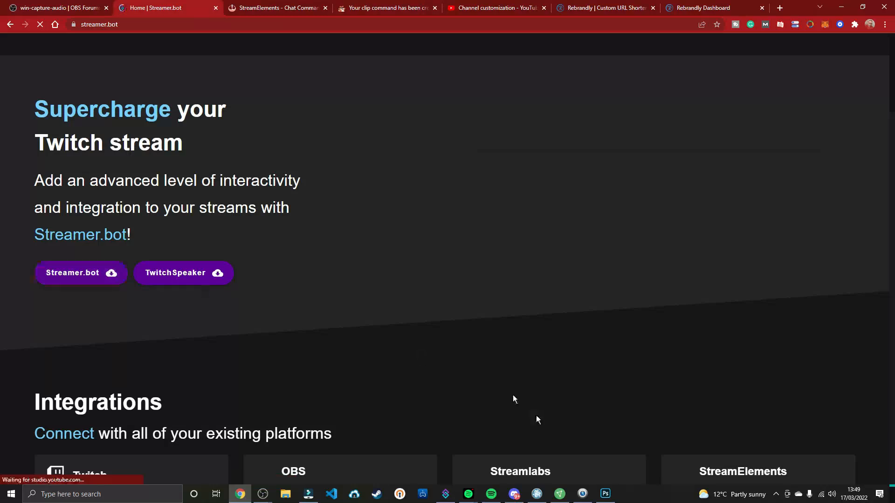
Switch to Streamer.bot and open its Twitch account connection settings
{"action": "left_click", "coordinate": [445, 494]}
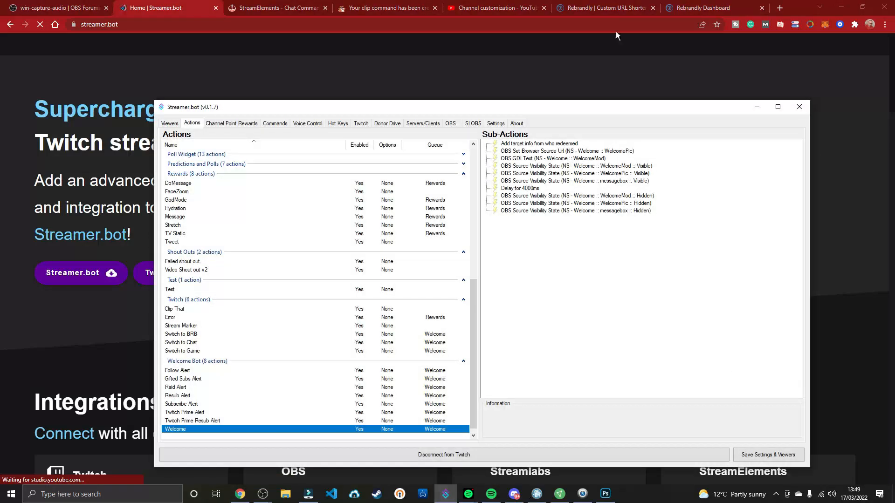
{"action": "left_click", "coordinate": [170, 123]}
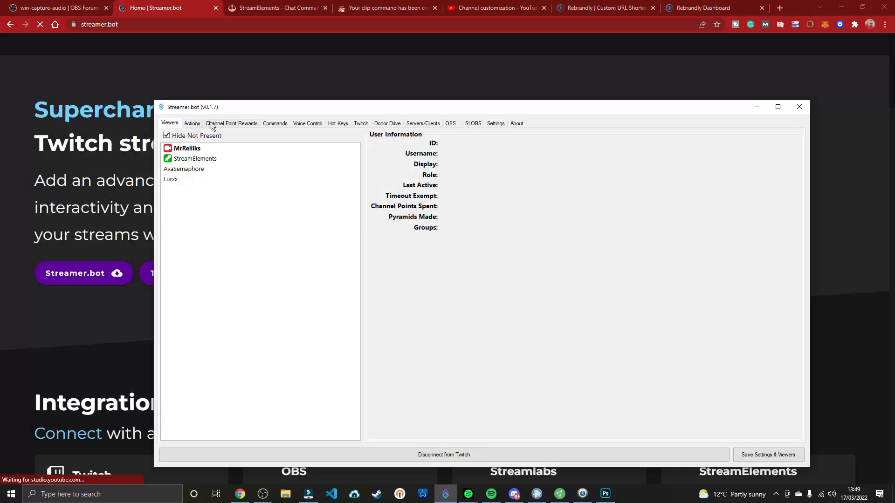
{"action": "mouse_move", "coordinate": [502, 113]}
{"action": "left_mouse_down"}
{"action": "mouse_move", "coordinate": [351, 50]}
{"action": "mouse_move", "coordinate": [384, 50]}
{"action": "left_mouse_up"}
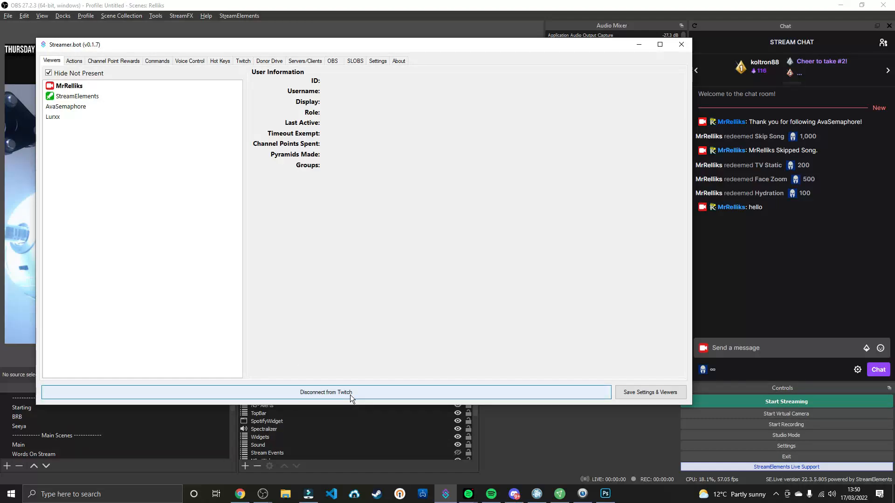
{"action": "left_click", "coordinate": [375, 61]}
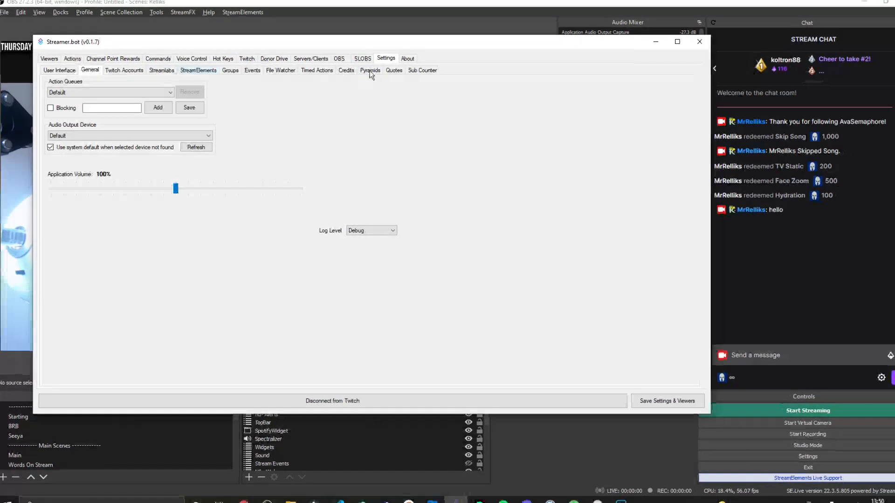
{"action": "left_click", "coordinate": [139, 68]}
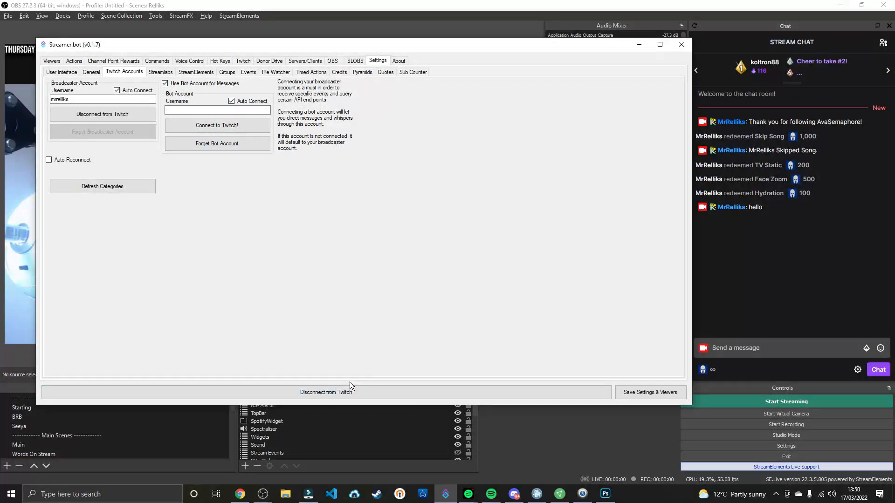
Review the settings of the TV Static channel point reward and close them without making changes
{"action": "left_click", "coordinate": [69, 62]}
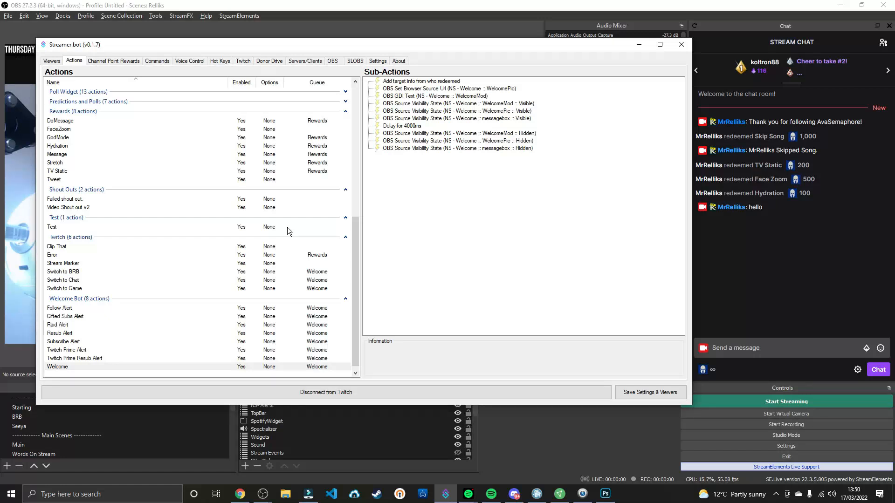
{"action": "left_click", "coordinate": [108, 60]}
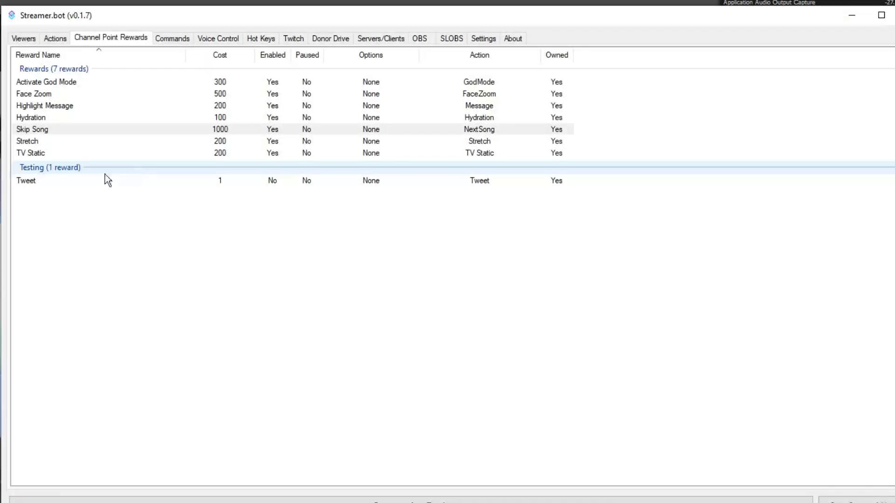
{"action": "left_click", "coordinate": [112, 152]}
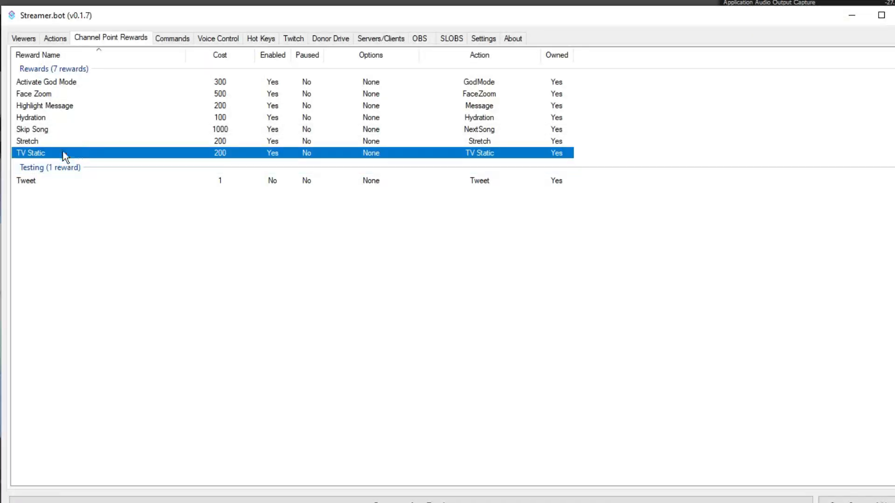
{"action": "right_click", "coordinate": [145, 247]}
{"action": "left_click", "coordinate": [174, 254]}
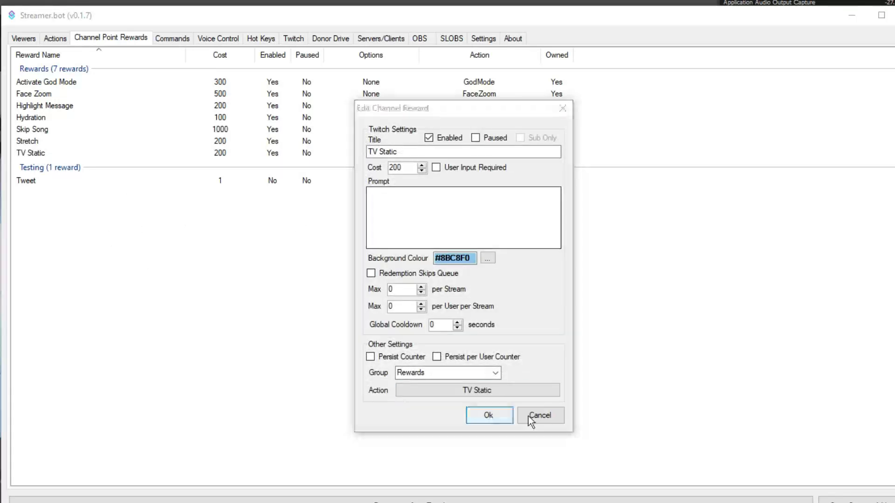
{"action": "left_click", "coordinate": [535, 418]}
Examine the form for adding a channel reward, including its cost and action choices, and leave without adding one
{"action": "right_click", "coordinate": [154, 231]}
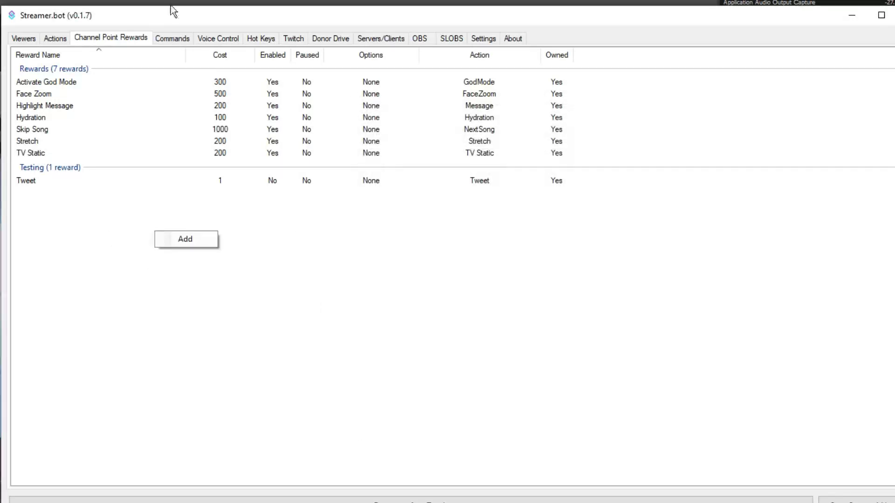
{"action": "left_click", "coordinate": [186, 240]}
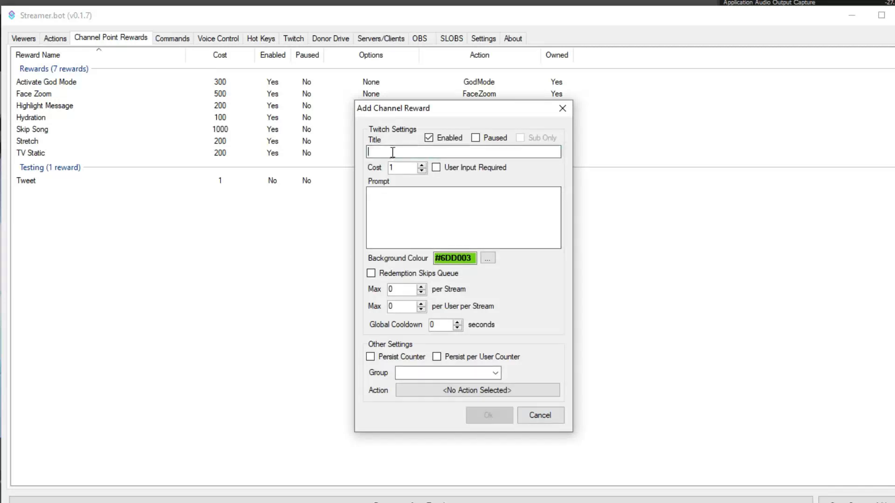
{"action": "left_click_drag", "start_coordinate": [396, 168], "coordinate": [379, 169]}
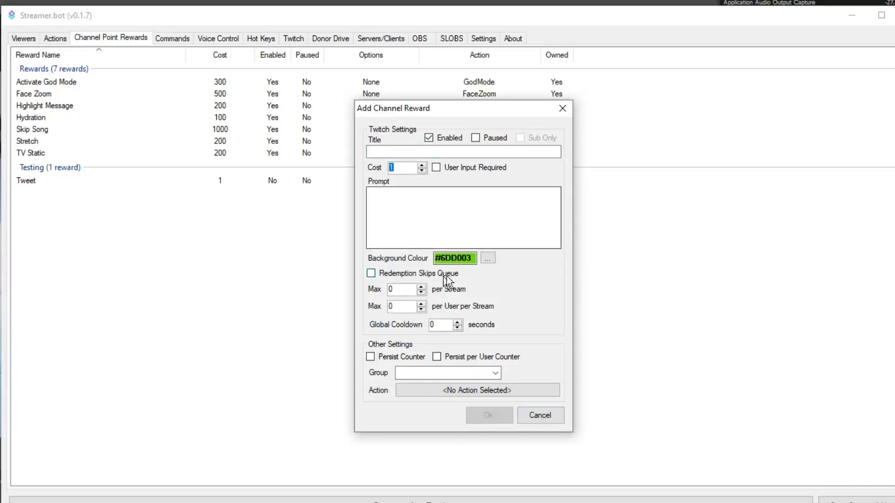
{"action": "left_click", "coordinate": [451, 390]}
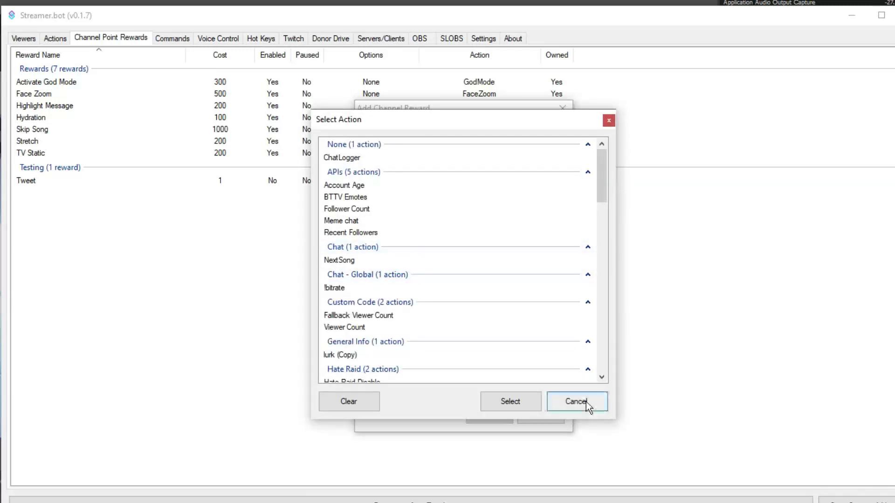
{"action": "left_click", "coordinate": [573, 407]}
{"action": "left_click", "coordinate": [544, 417]}
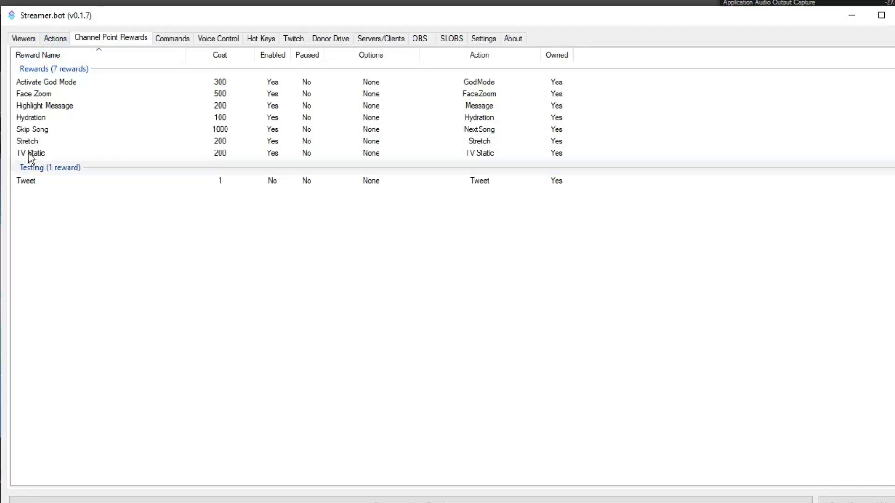
Show the sub-actions of the TV Static action and move the window down to uncover the OBS preview
{"action": "left_click", "coordinate": [64, 42]}
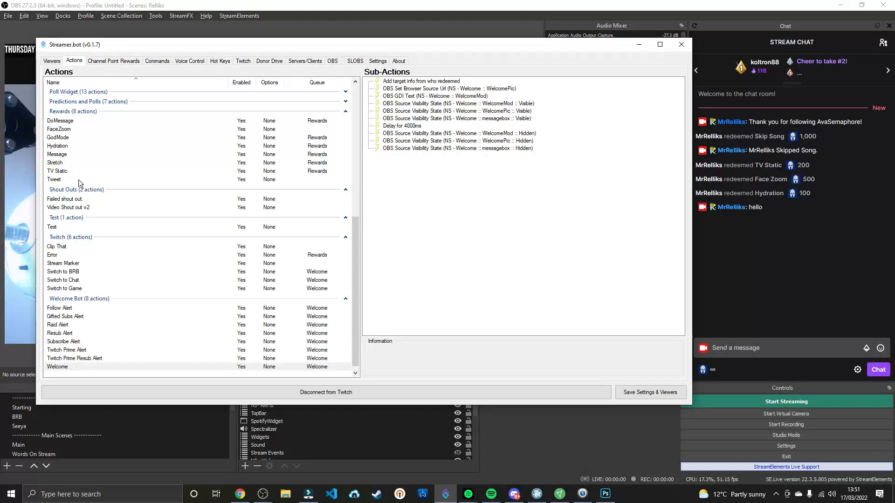
{"action": "left_click", "coordinate": [60, 171]}
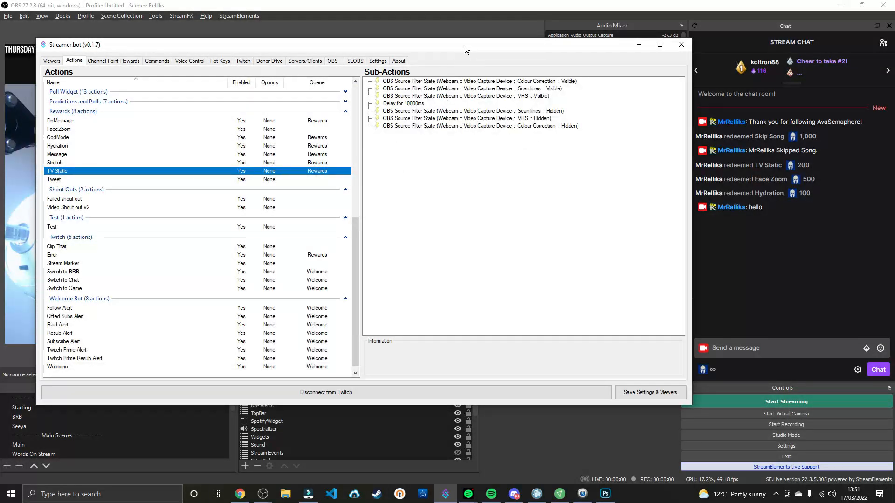
{"action": "left_click_drag", "start_coordinate": [465, 45], "coordinate": [449, 147]}
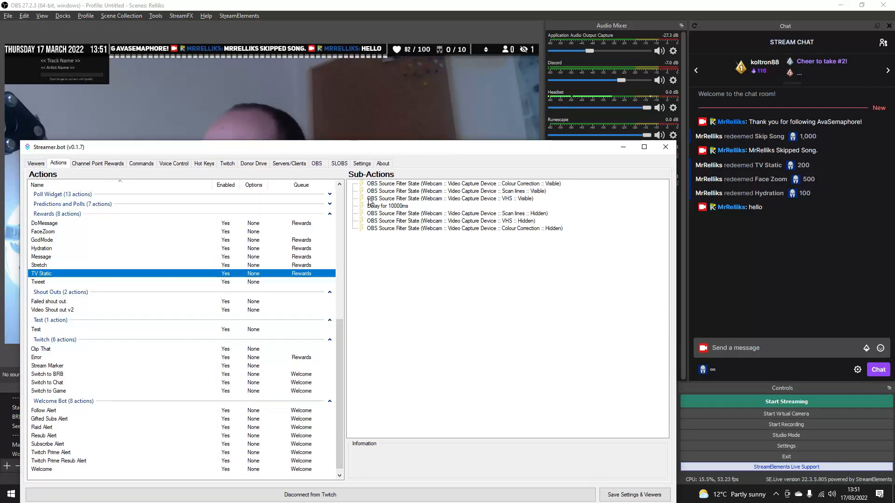
Review the form for adding an OBS connection without saving it, and locate the WebSockets server settings in OBS
{"action": "left_click", "coordinate": [317, 163]}
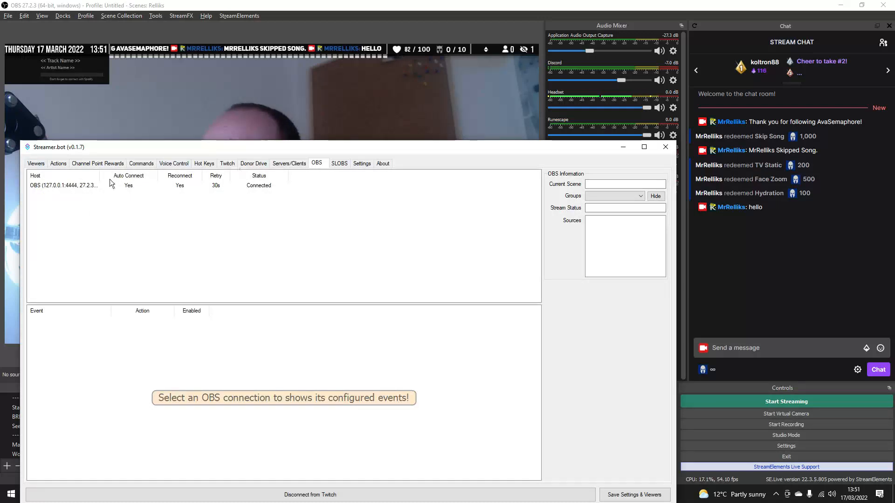
{"action": "right_click", "coordinate": [136, 217]}
{"action": "left_click", "coordinate": [146, 224]}
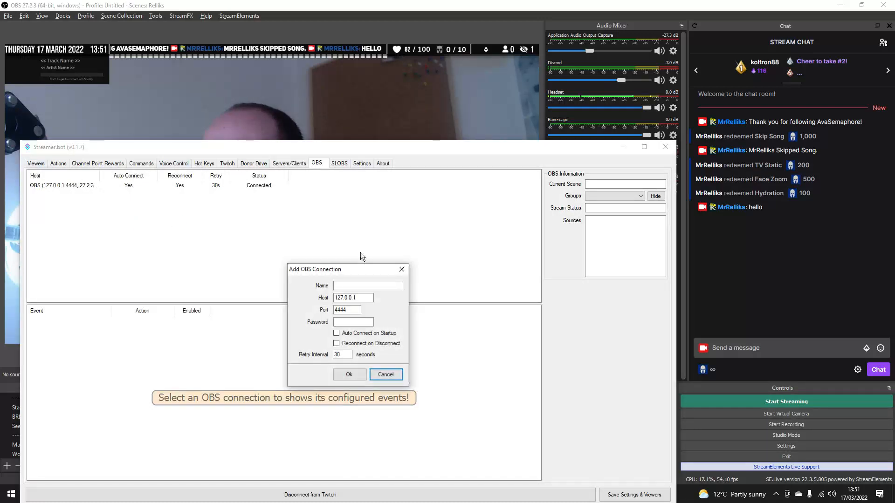
{"action": "left_click", "coordinate": [396, 376]}
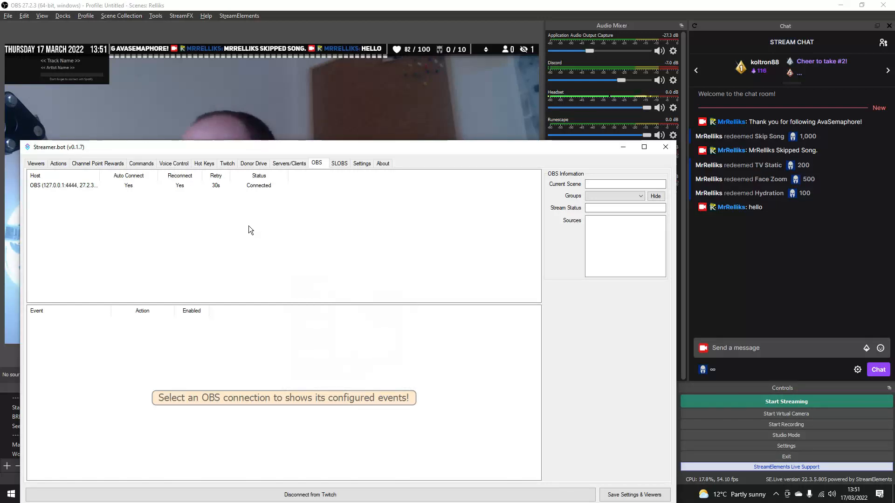
{"action": "left_click", "coordinate": [155, 15]}
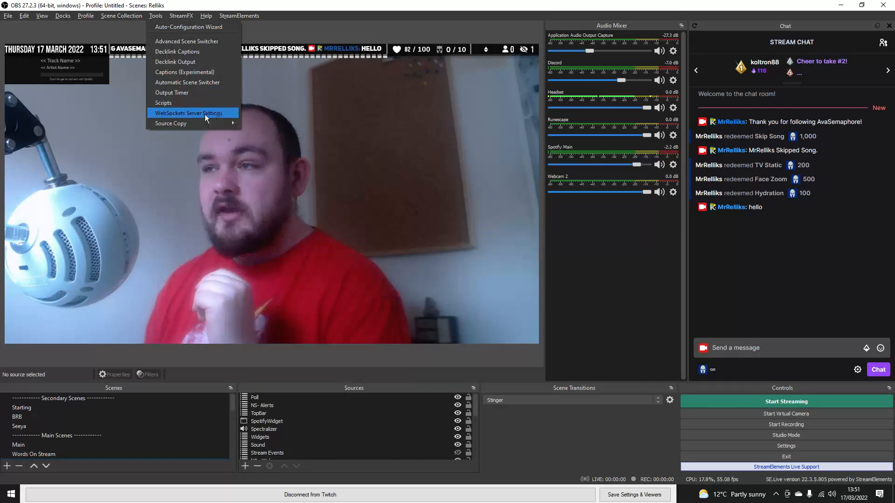
{"action": "left_click", "coordinate": [291, 18]}
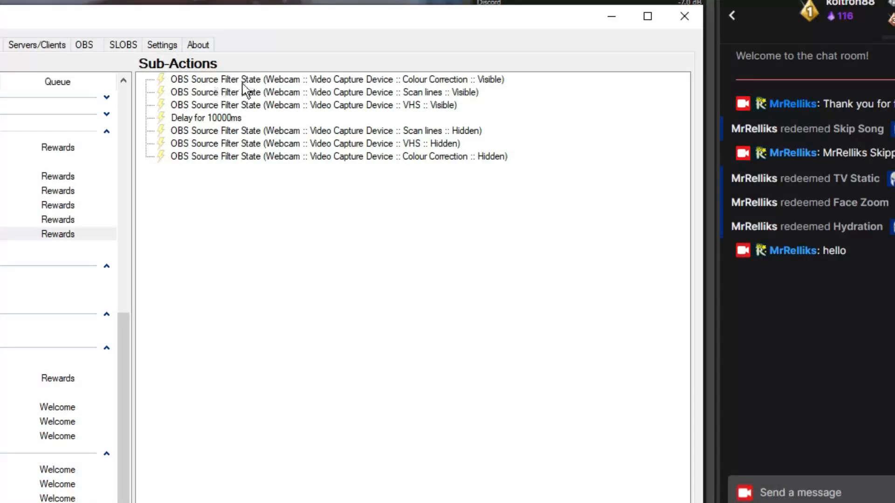
Inspect the settings of TV Static's sub-action that makes the webcam's Colour Correction filter visible
{"action": "left_click", "coordinate": [236, 84]}
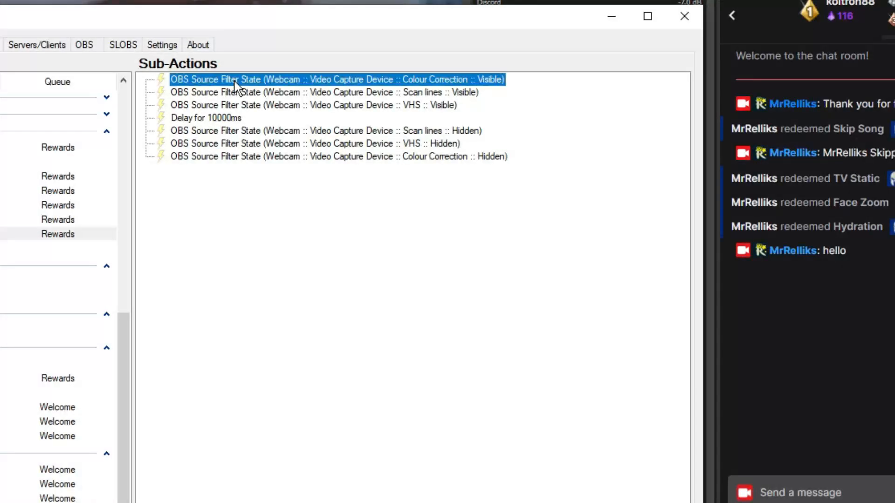
{"action": "double_click", "coordinate": [205, 83]}
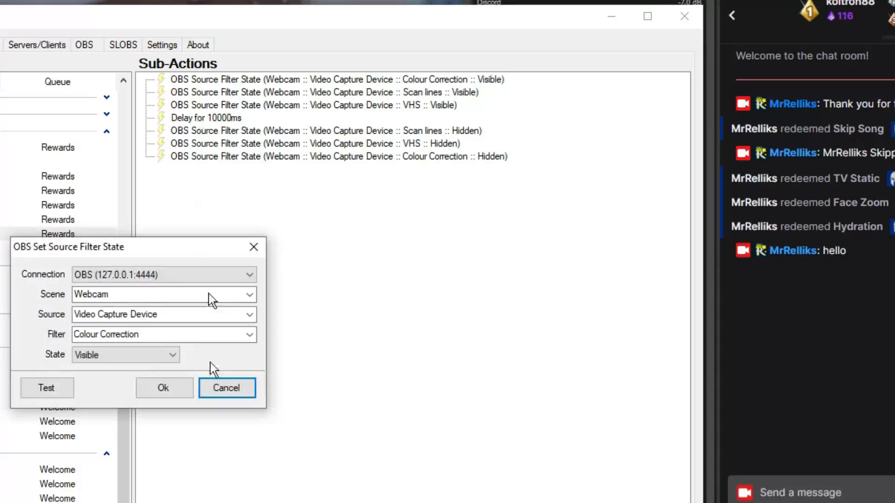
{"action": "left_click", "coordinate": [227, 388]}
Find the OBS Set Source Filter State option among the available sub-actions without adding it, keeping Streamer.bot open
{"action": "right_click", "coordinate": [260, 314]}
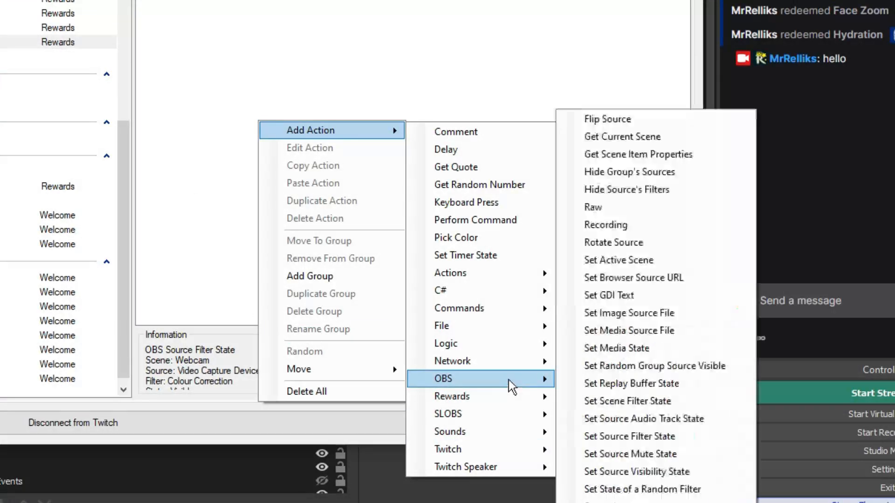
{"action": "mouse_move", "coordinate": [513, 379]}
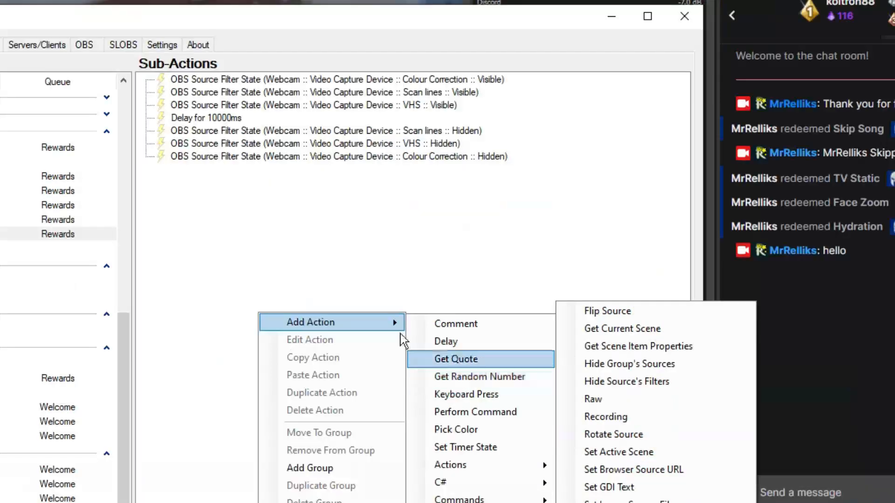
{"action": "left_click", "coordinate": [360, 72]}
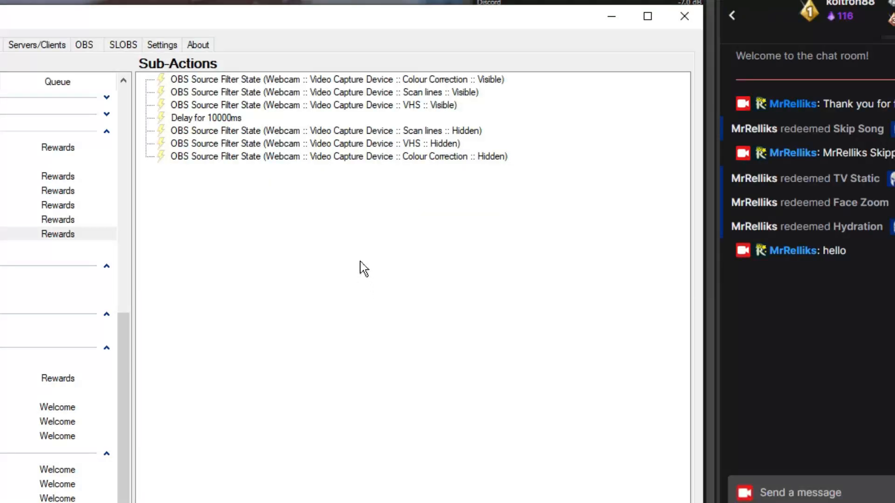
{"action": "left_click", "coordinate": [357, 82]}
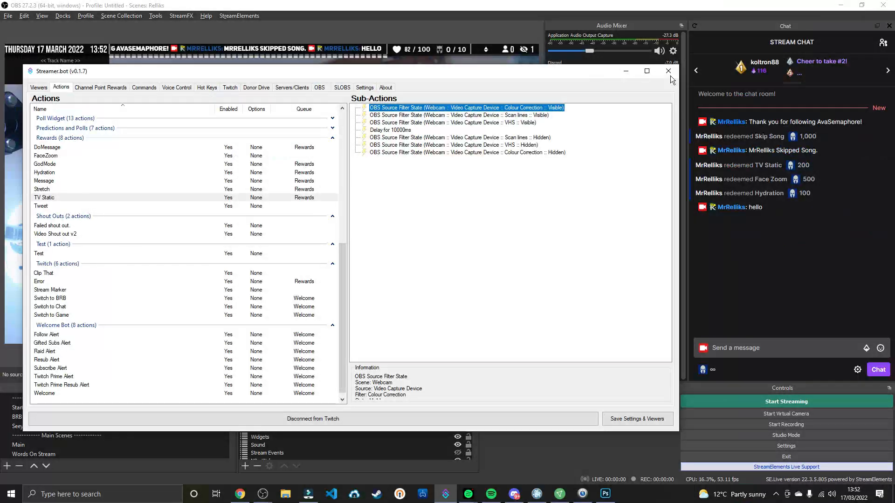
{"action": "left_click", "coordinate": [684, 16]}
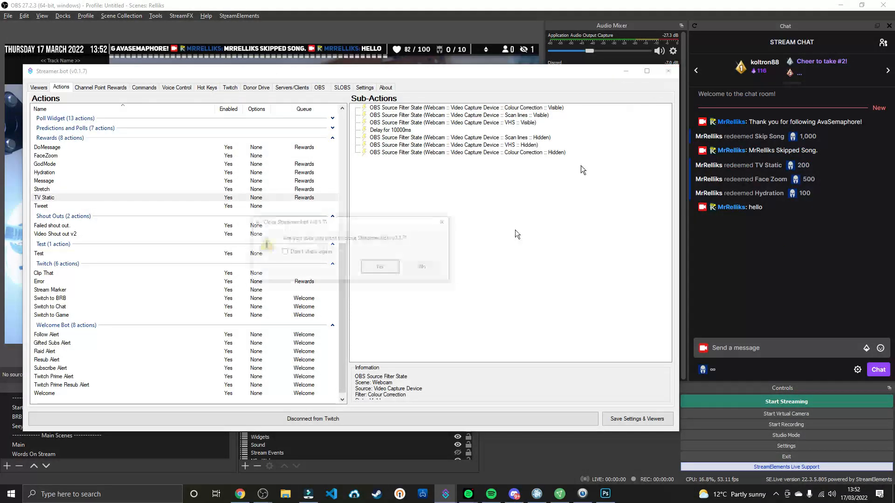
{"action": "left_click", "coordinate": [425, 271]}
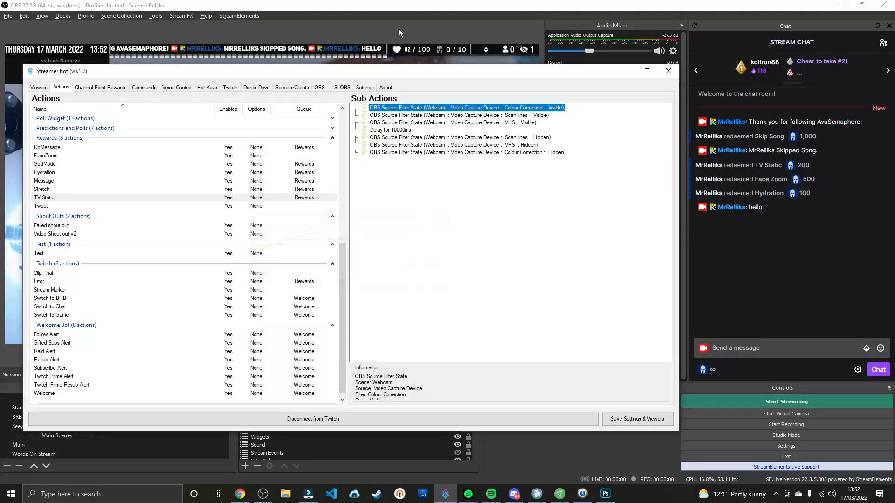
Switch to OBS, select the nested Webcam scene, and show the filters of its Video Capture Device source
{"action": "left_click", "coordinate": [400, 32]}
{"action": "scroll", "coordinate": [42, 435], "scroll_direction": "down", "scroll_amount": 4}
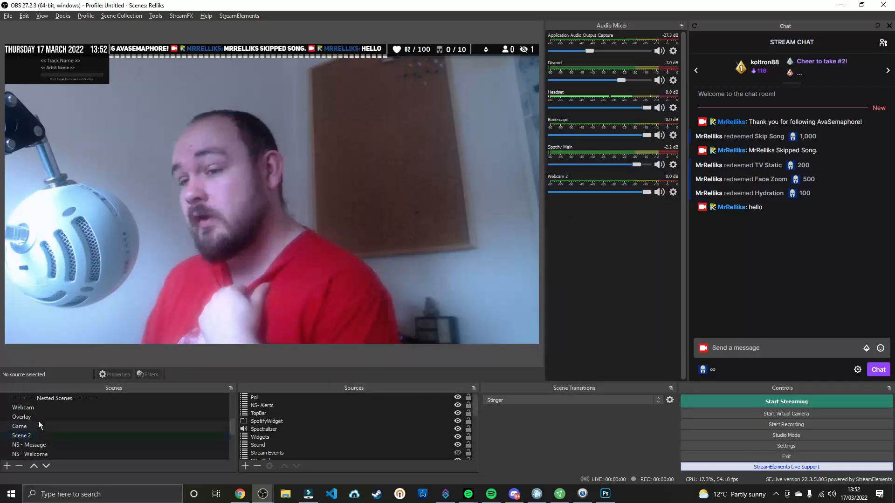
{"action": "left_click", "coordinate": [38, 406]}
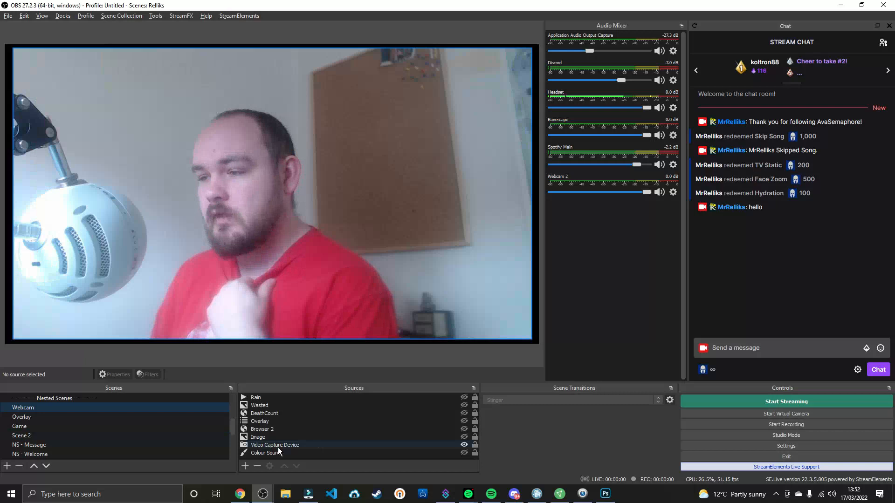
{"action": "left_click", "coordinate": [280, 443]}
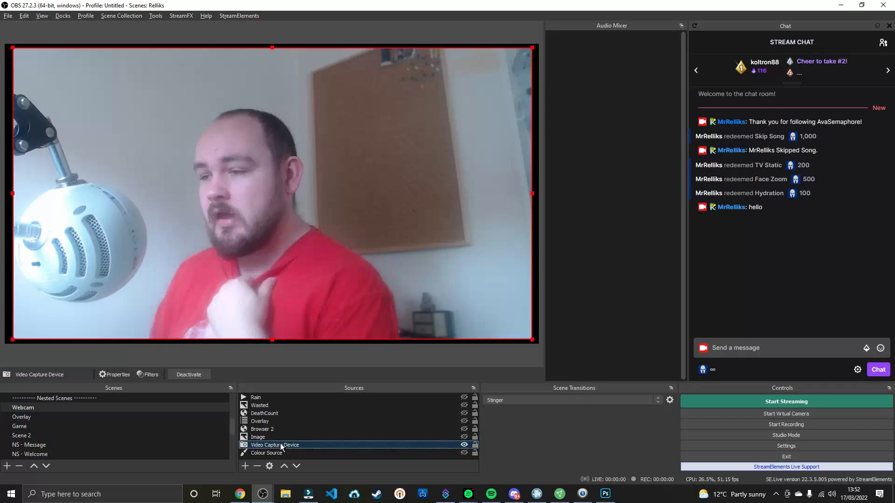
{"action": "right_click", "coordinate": [281, 443]}
{"action": "left_click", "coordinate": [306, 430]}
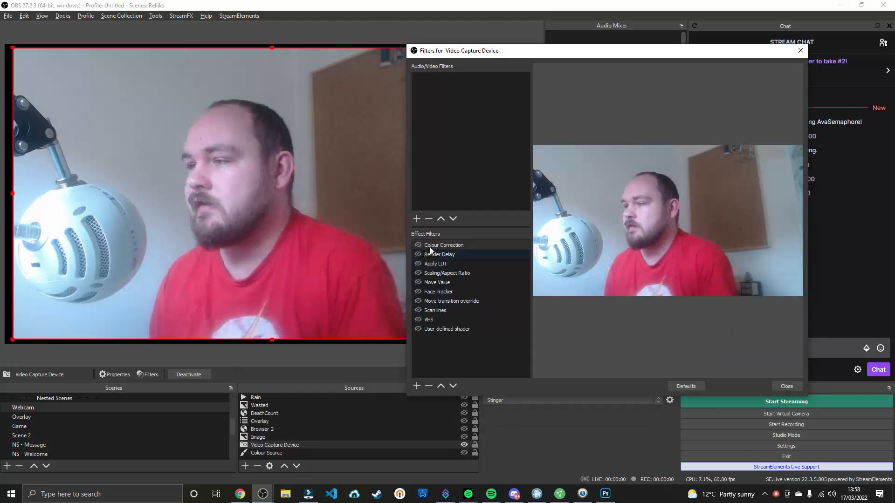
Turn on the Colour Correction, Scan lines and VHS filters of the Video Capture Device
{"action": "left_click", "coordinate": [418, 245]}
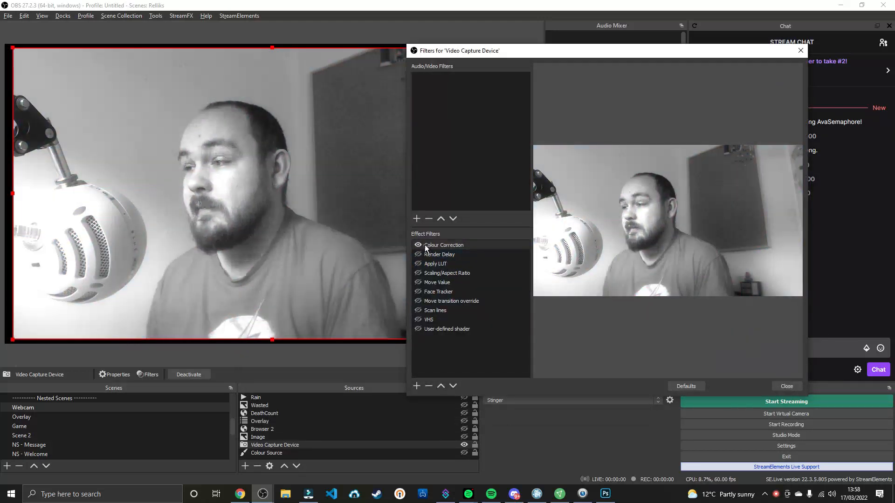
{"action": "left_click", "coordinate": [418, 310]}
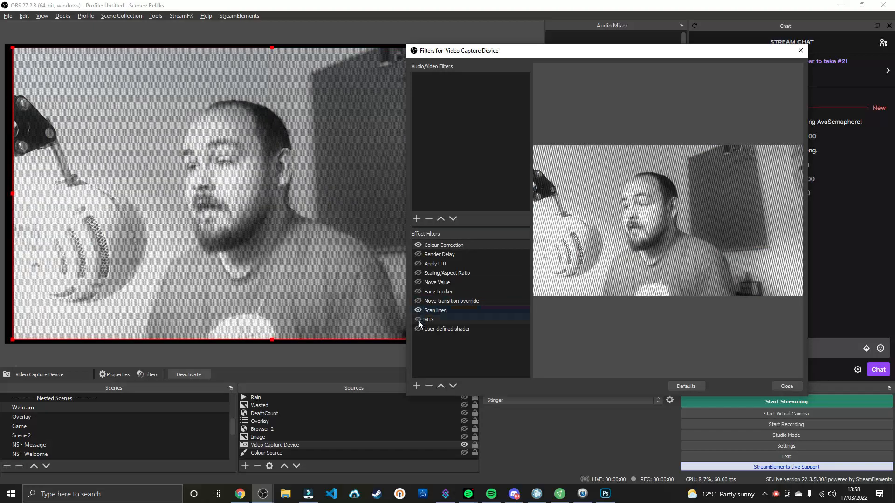
{"action": "left_click", "coordinate": [418, 320]}
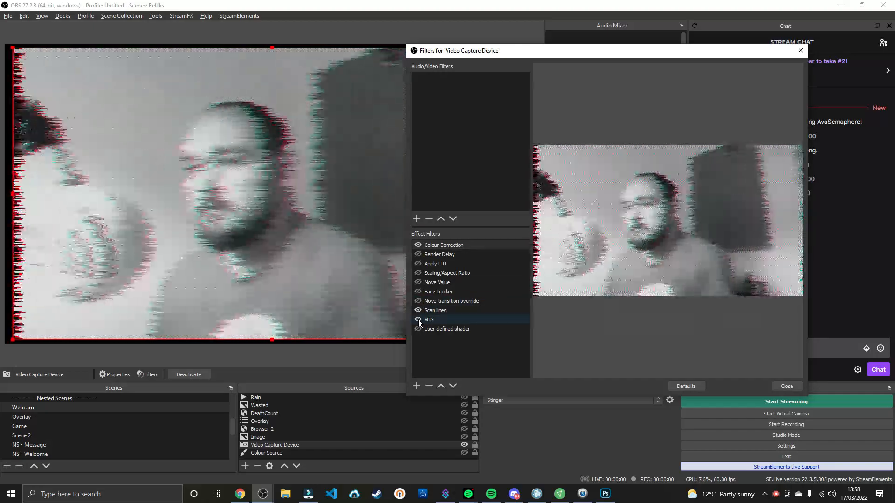
Examine the delay sub-action of TV Static in Streamer.bot and return to the OBS filters window
{"action": "left_click", "coordinate": [446, 494]}
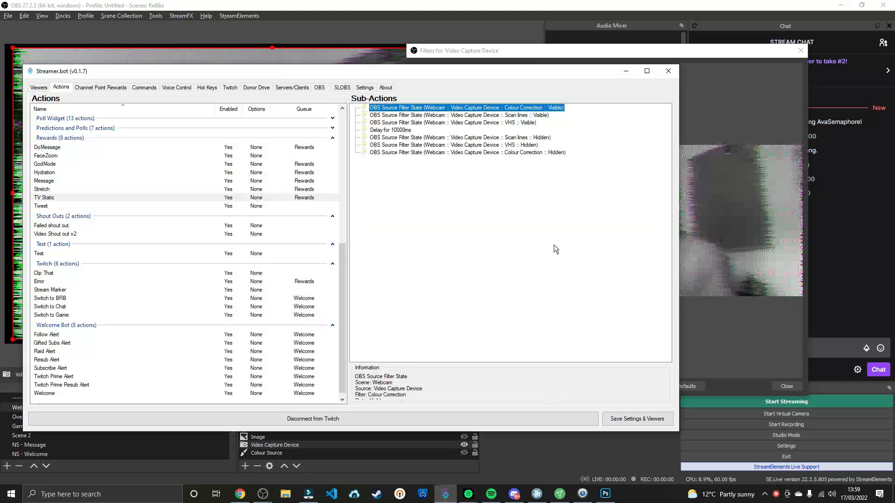
{"action": "left_click", "coordinate": [402, 131]}
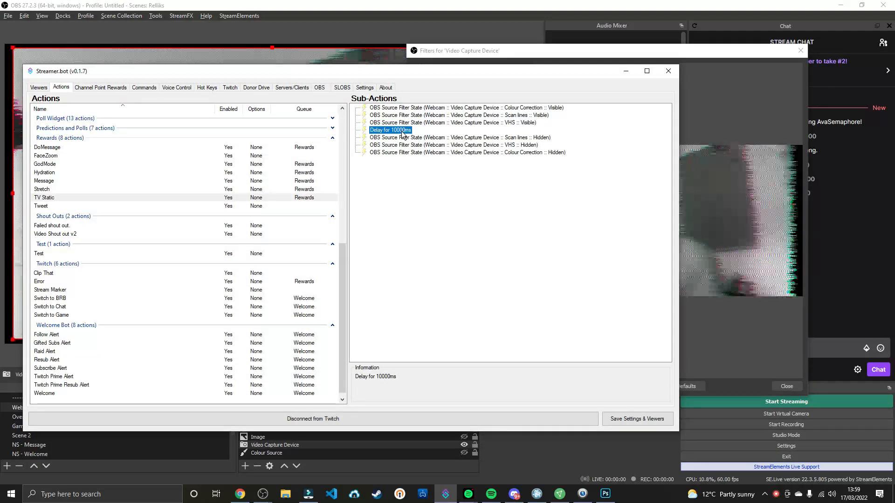
{"action": "left_click", "coordinate": [626, 71]}
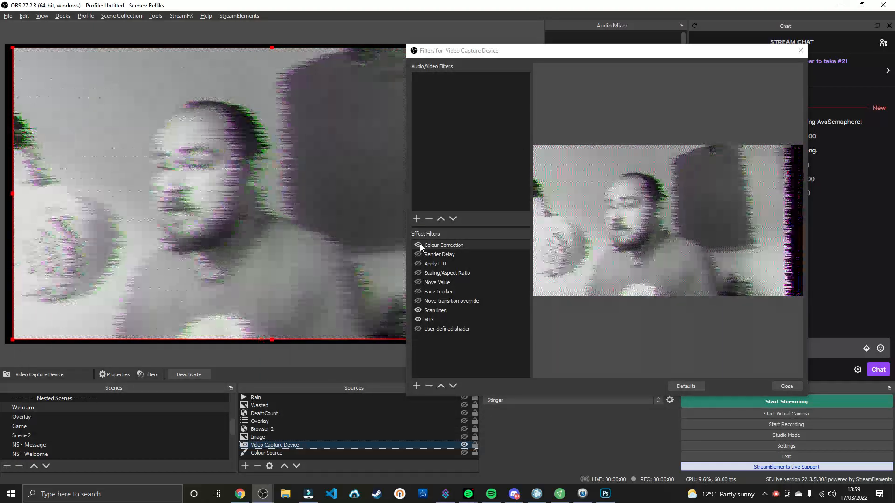
Turn off the Colour Correction, Scan lines and VHS filters of the Video Capture Device
{"action": "left_click", "coordinate": [418, 245]}
{"action": "left_click", "coordinate": [418, 311]}
{"action": "left_click", "coordinate": [419, 320]}
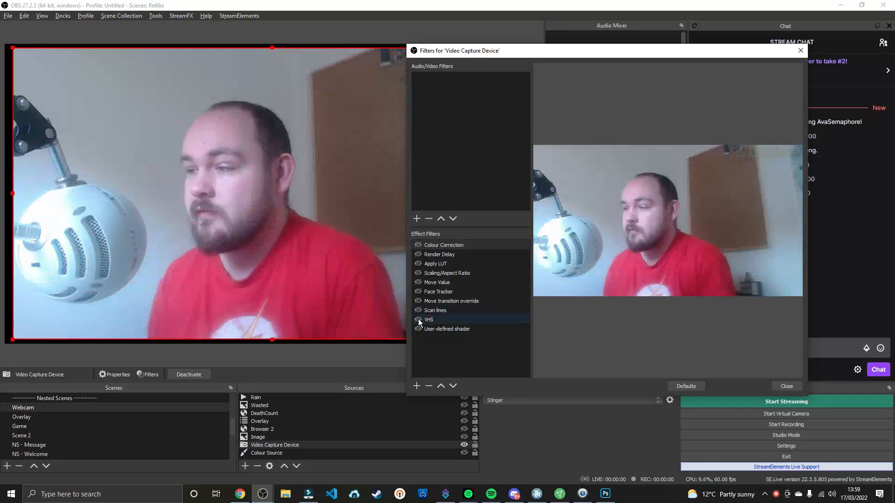
Briefly switch the webcam's Colour Correction filter on and off again to demonstrate toggling a filter manually
{"action": "left_click", "coordinate": [418, 245]}
{"action": "left_click", "coordinate": [418, 320]}
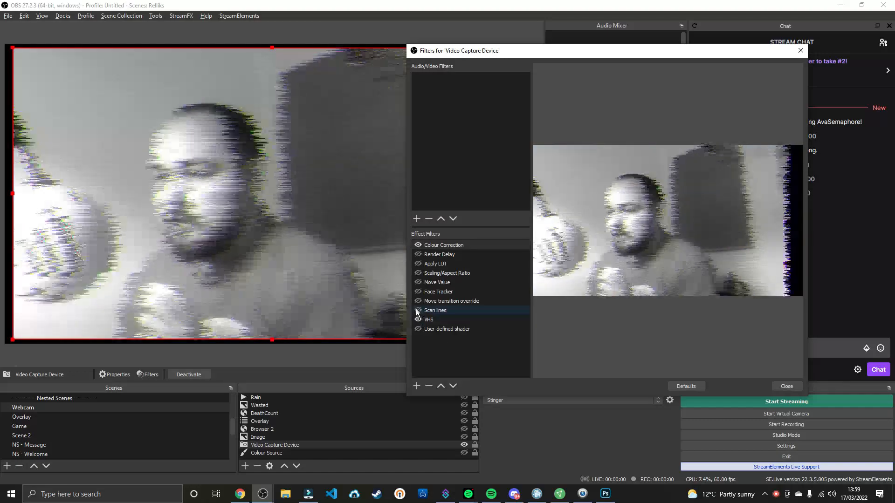
{"action": "left_click", "coordinate": [418, 246]}
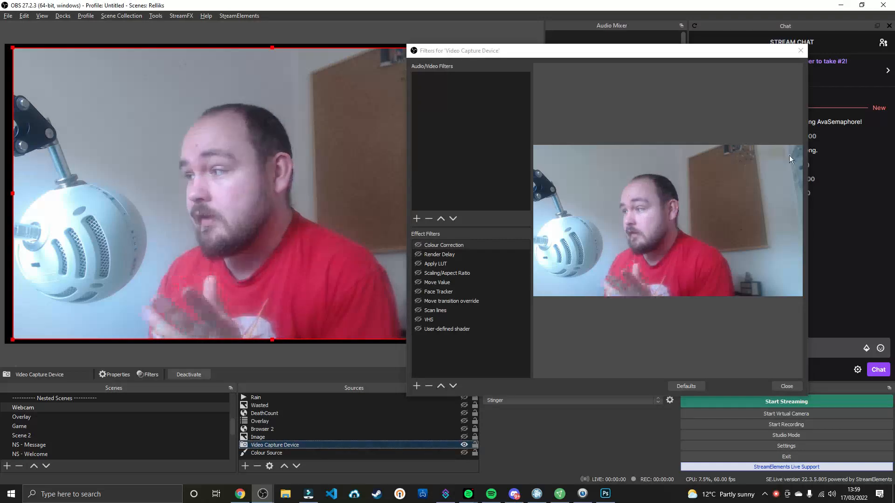
Leave the filters window, redeem the TV Static reward from the stream chat, and switch back to Streamer.bot
{"action": "left_click", "coordinate": [786, 387]}
{"action": "left_click", "coordinate": [708, 371]}
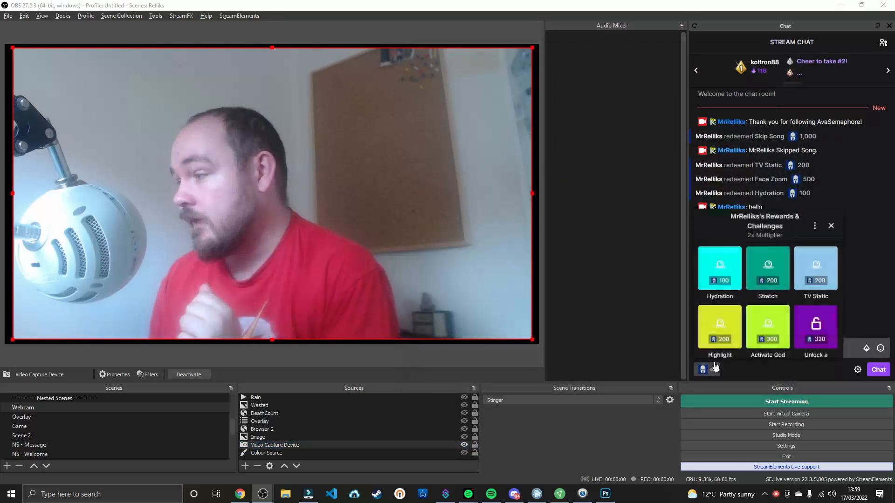
{"action": "left_click", "coordinate": [816, 268]}
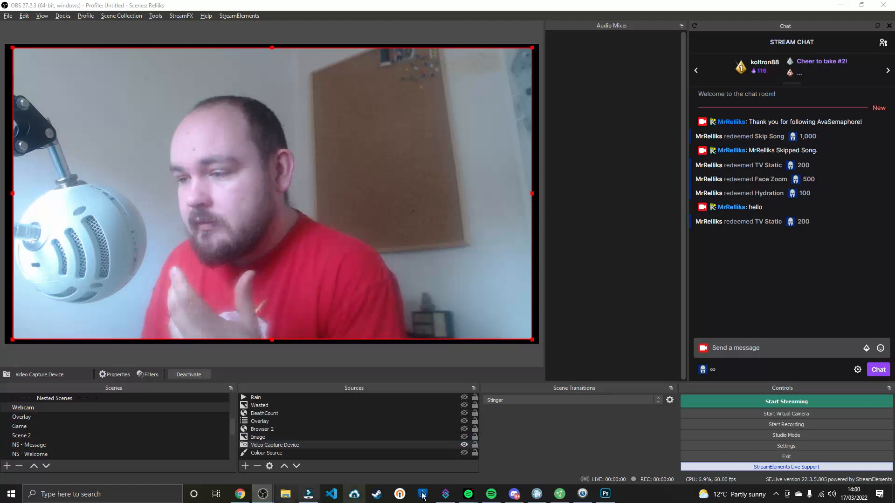
{"action": "left_click", "coordinate": [445, 493]}
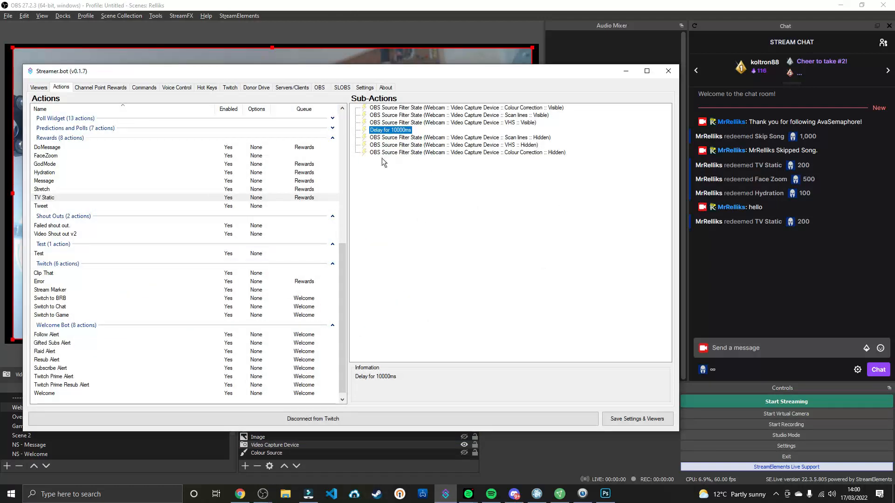